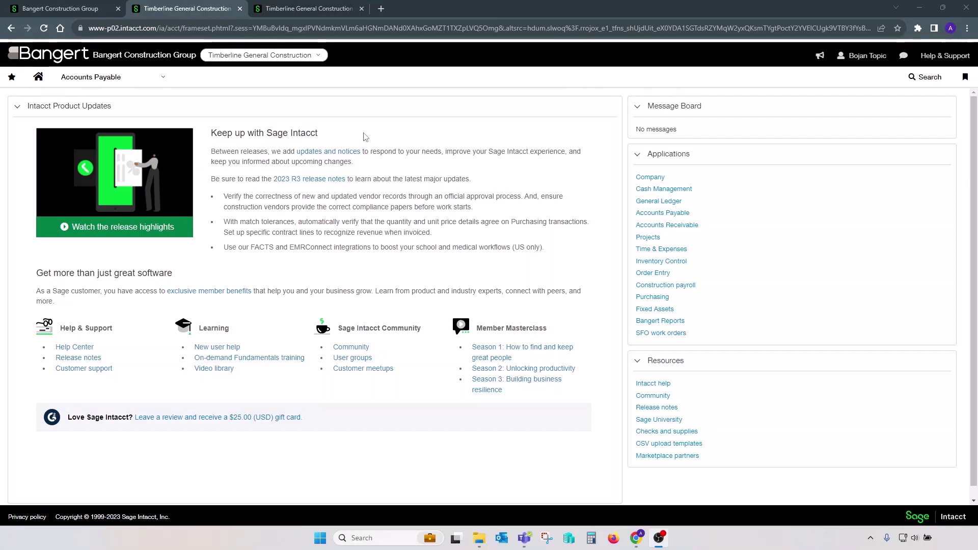
- Open the Accounts Payable menu to reveal the Bills and Check register options
left_click(129, 82)
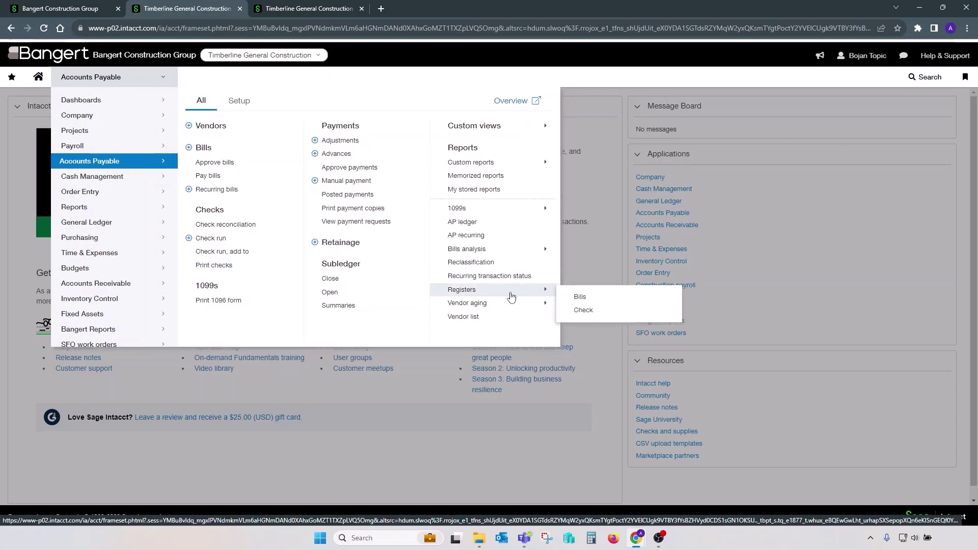
mouse_move(462, 290)
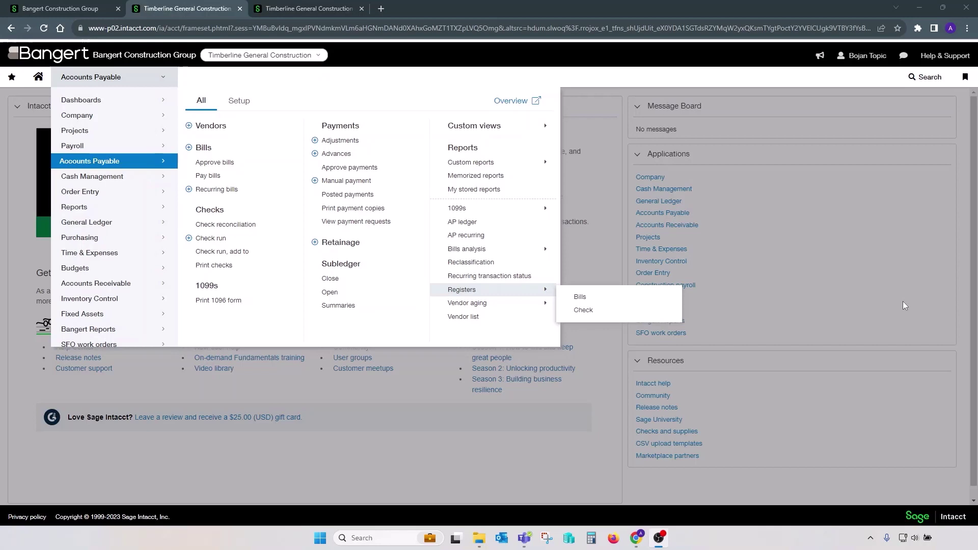
- Pay Earhart Garcia and Associates bill 1124 for $4,000.00 immediately from Pay bills
left_click(232, 179)
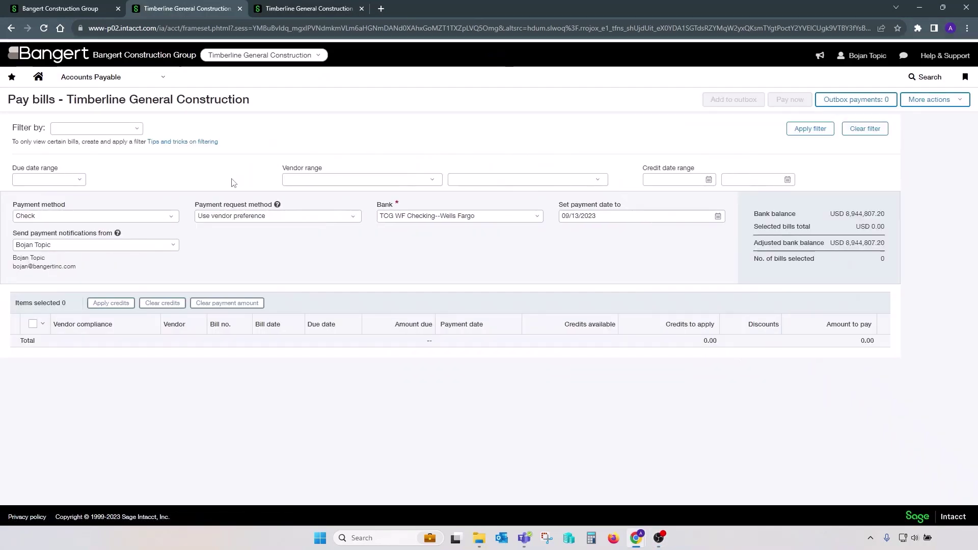
left_click(810, 128)
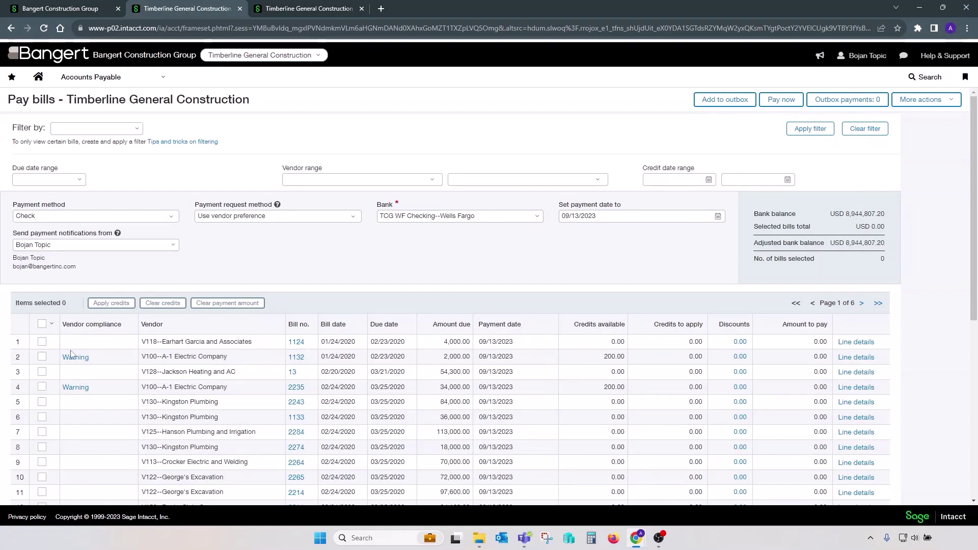
left_click(42, 342)
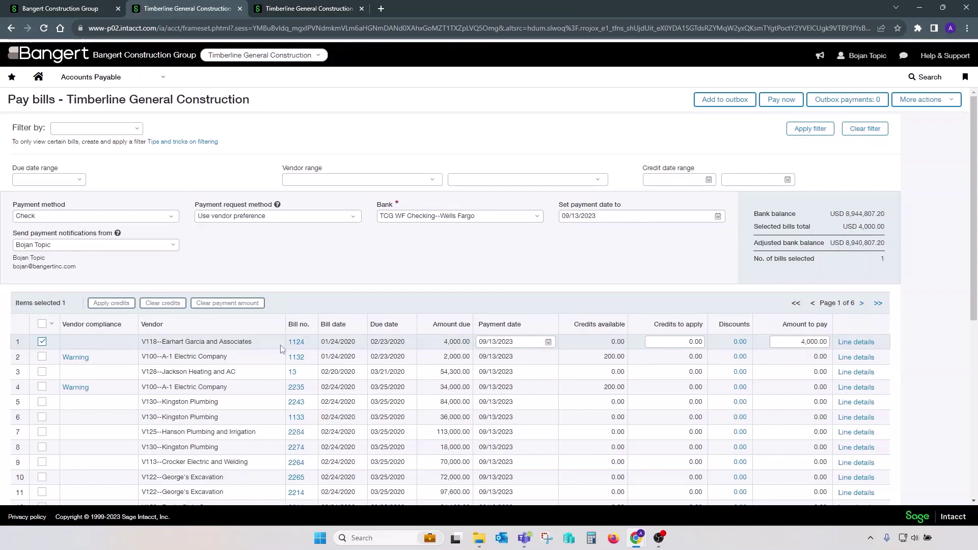
left_click(783, 100)
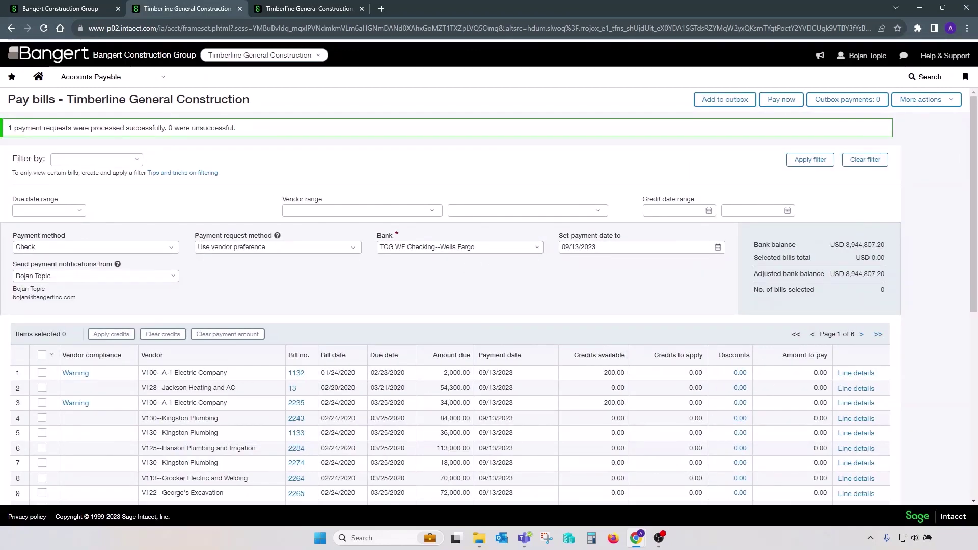
- Go to View payment requests, leaving the current page when prompted
left_click(114, 81)
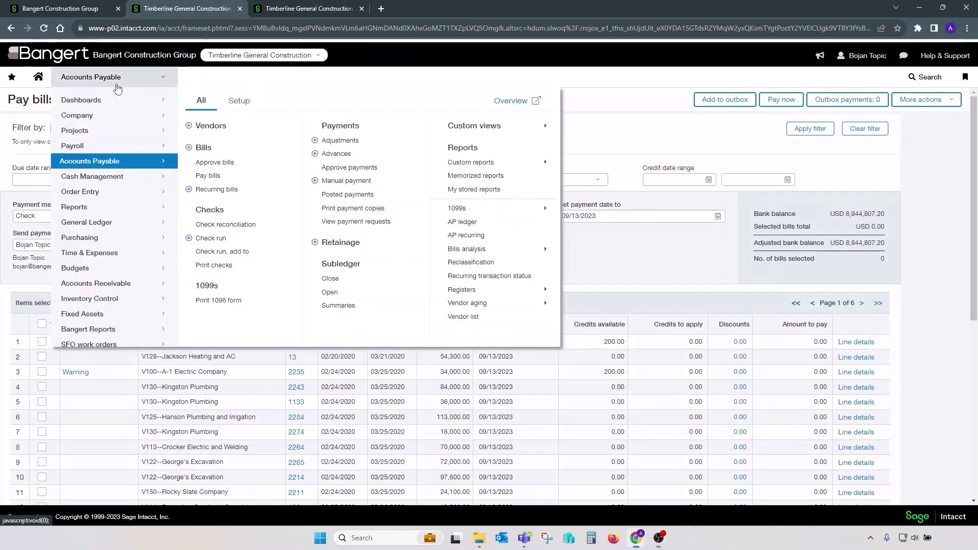
left_click(373, 227)
left_click(533, 93)
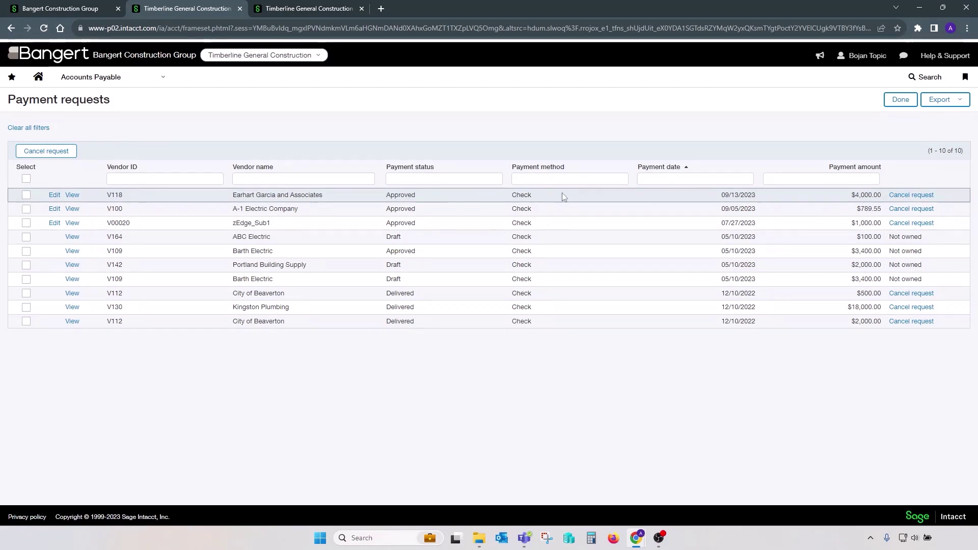
- Mark the $4,000.00 check to print on preprinted stock from TCG WF Checking--Wells Fargo
left_click(131, 80)
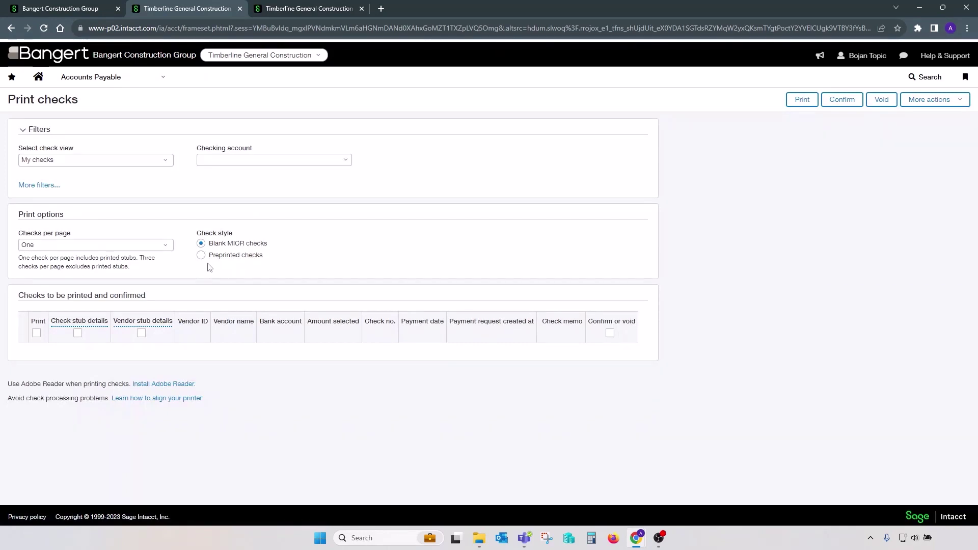
left_click(207, 258)
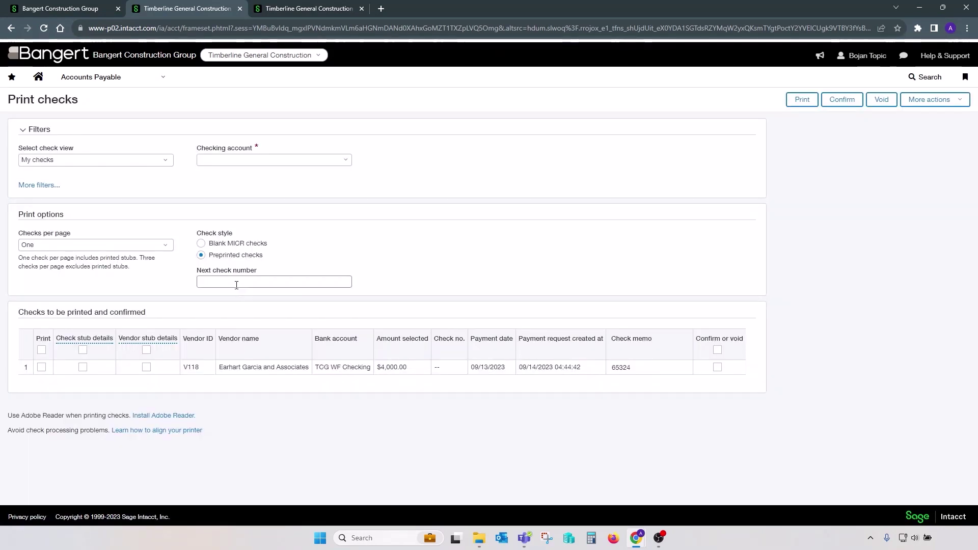
left_click(350, 165)
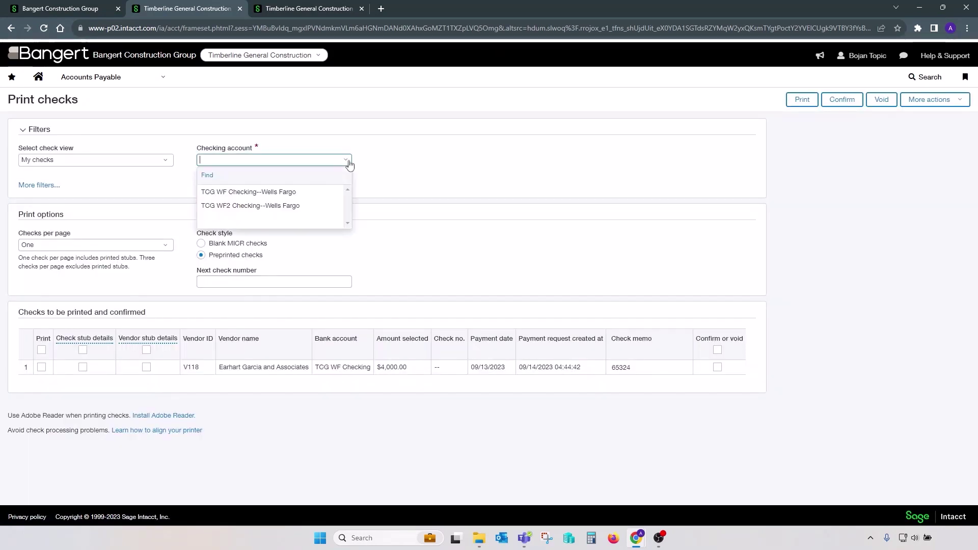
left_click(311, 192)
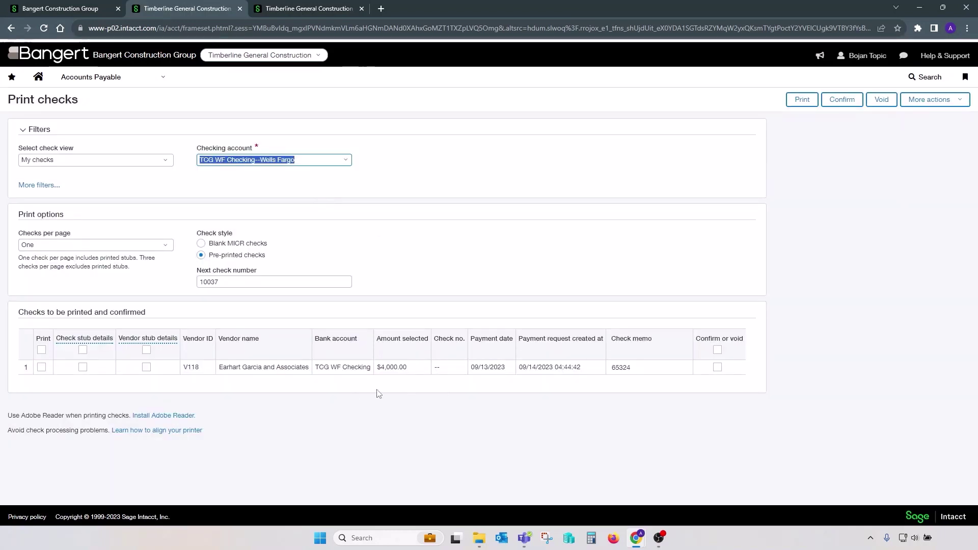
left_click(42, 368)
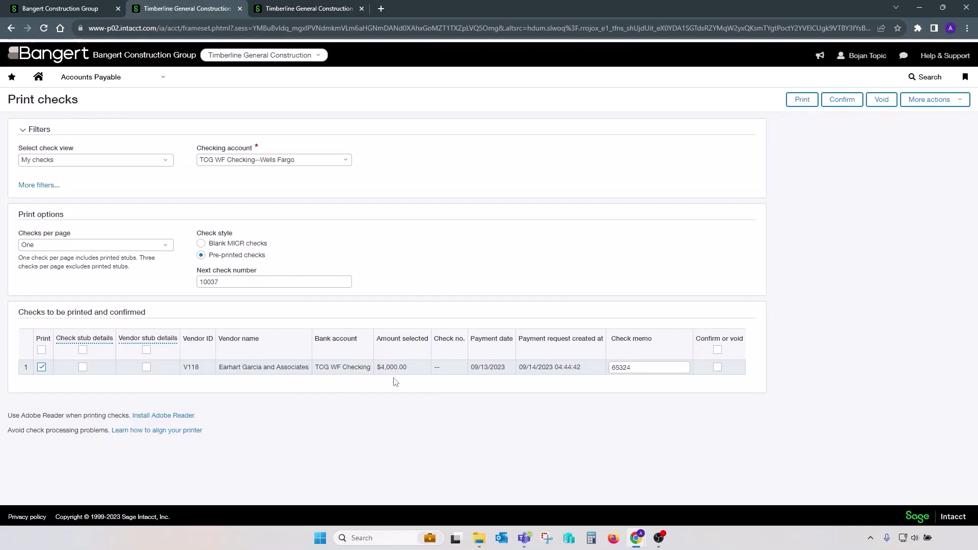
- Print the marked check and review the VOID-watermarked PDF preview
left_click(803, 100)
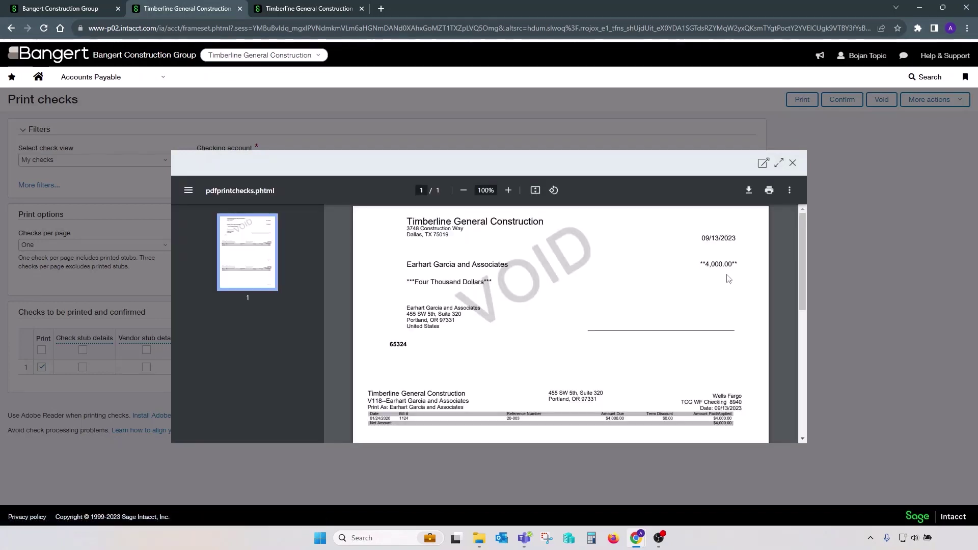
scroll(586, 272, "down", 3)
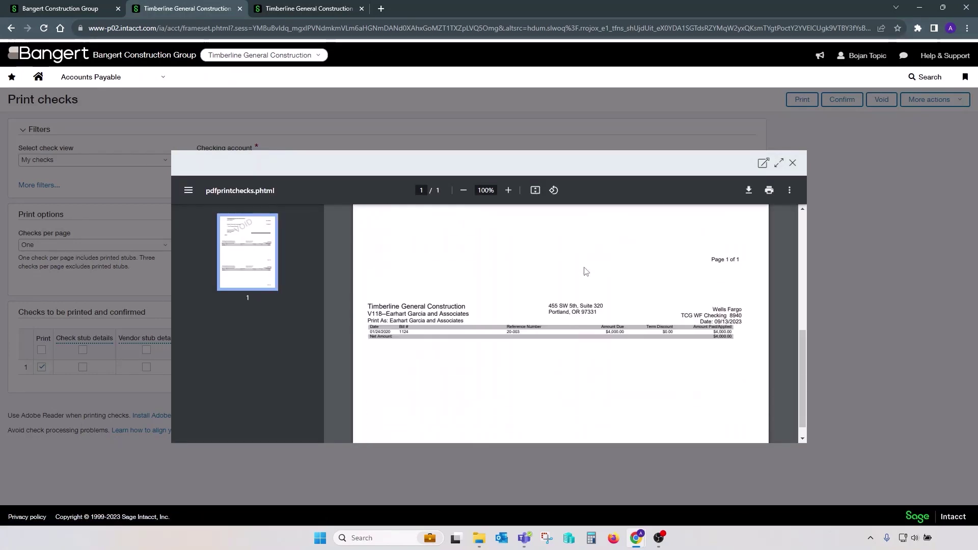
scroll(587, 273, "up", 1)
scroll(587, 273, "up", 2)
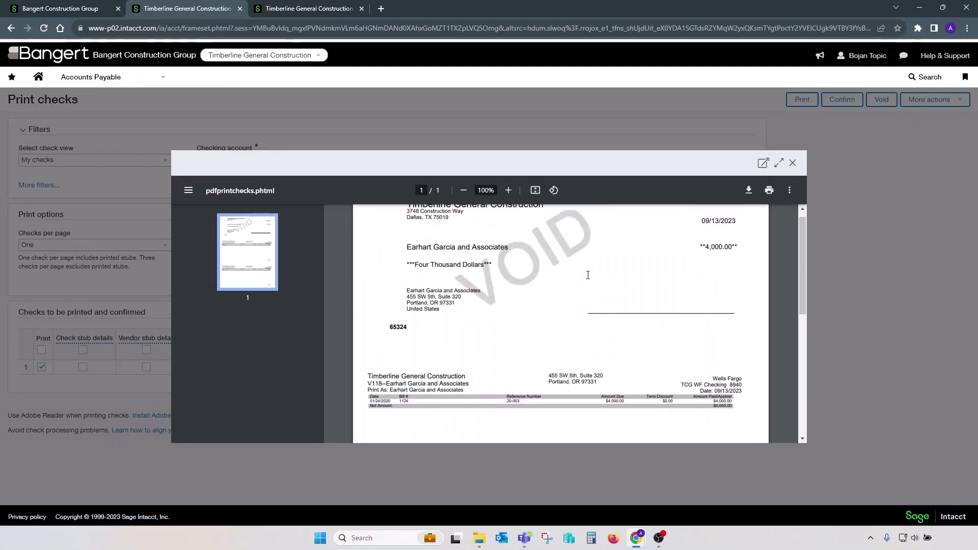
- Confirm printed check 10037, then move to the Intacct home page tab
left_click(793, 164)
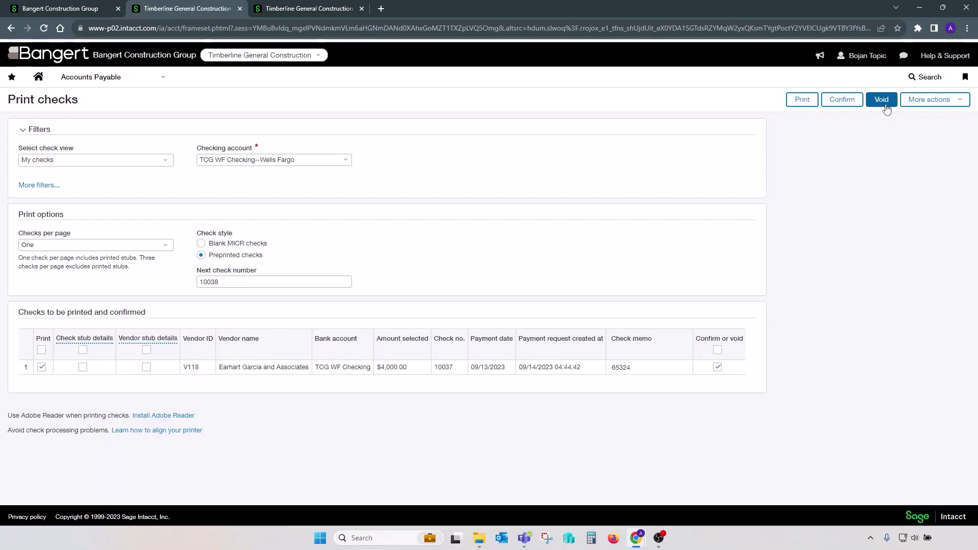
left_click(849, 106)
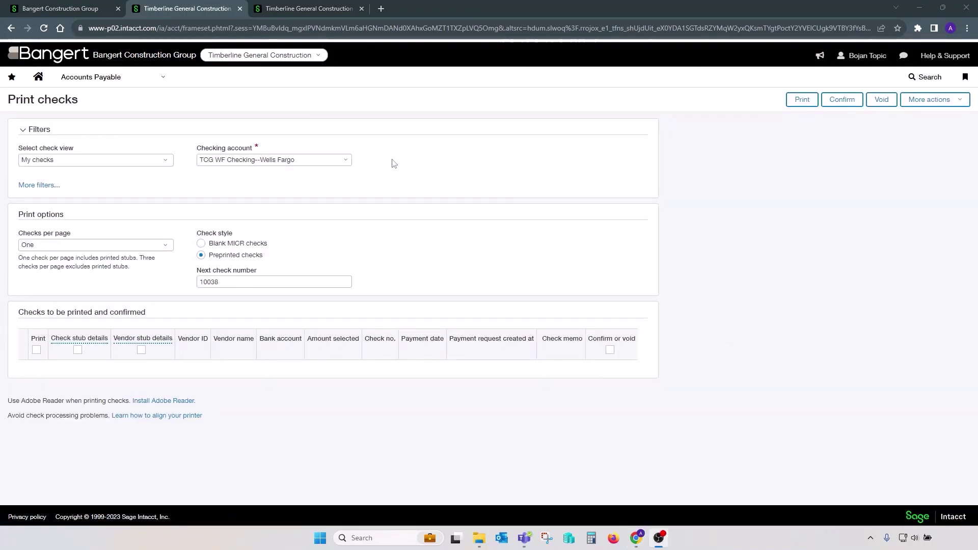
left_click(319, 9)
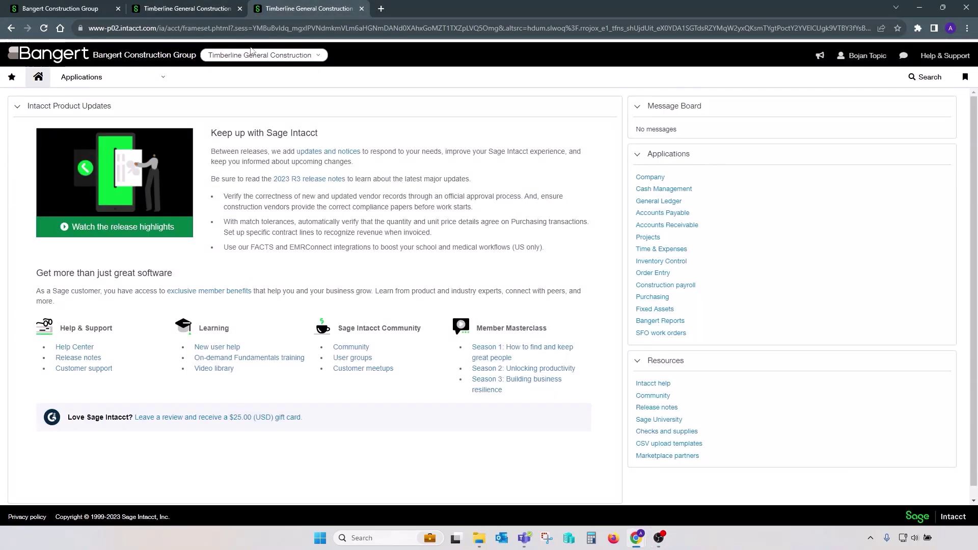
- View the Check register for Current Year To Date, showing check 10037
left_click(132, 81)
mouse_move(120, 164)
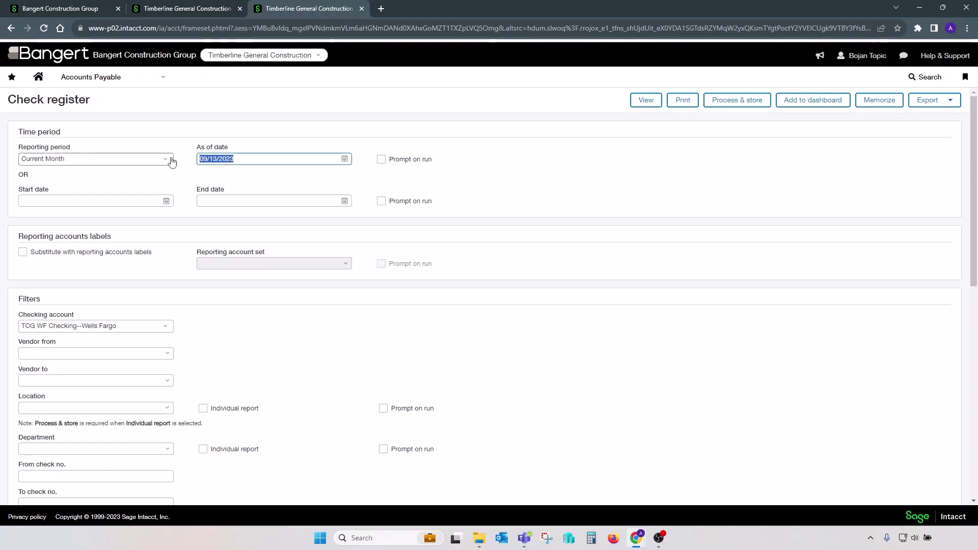
left_click(169, 161)
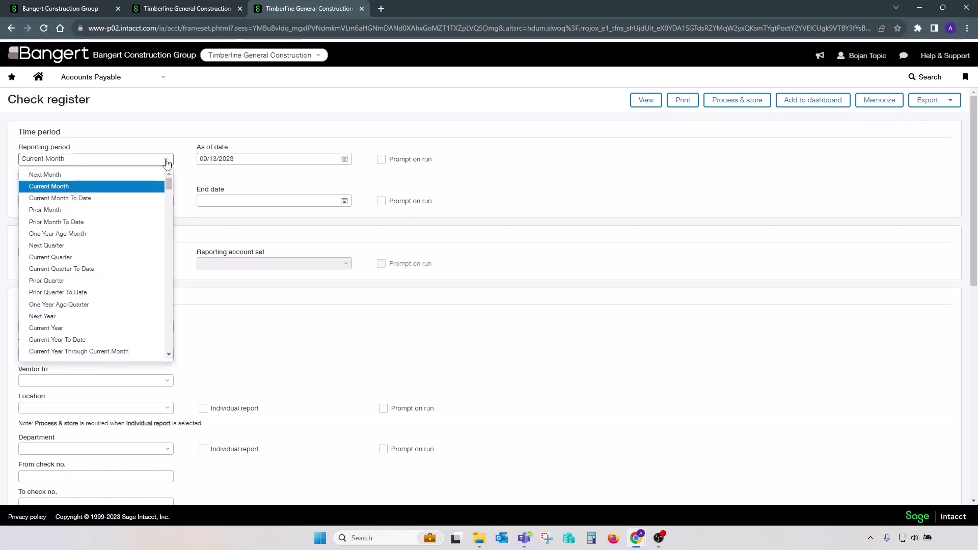
left_click(104, 340)
left_click(646, 100)
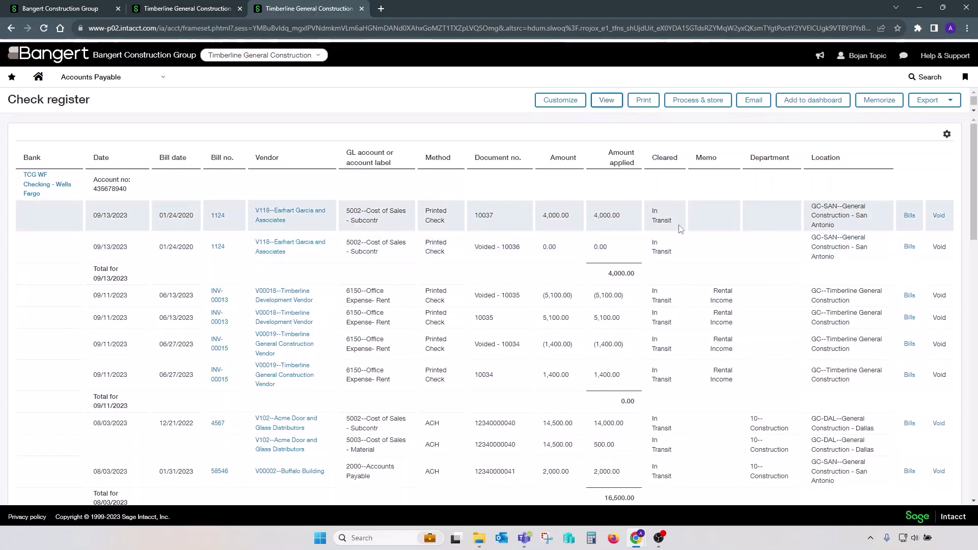
- Void check 10037 with the void date set to 09/13/2023
left_click(939, 216)
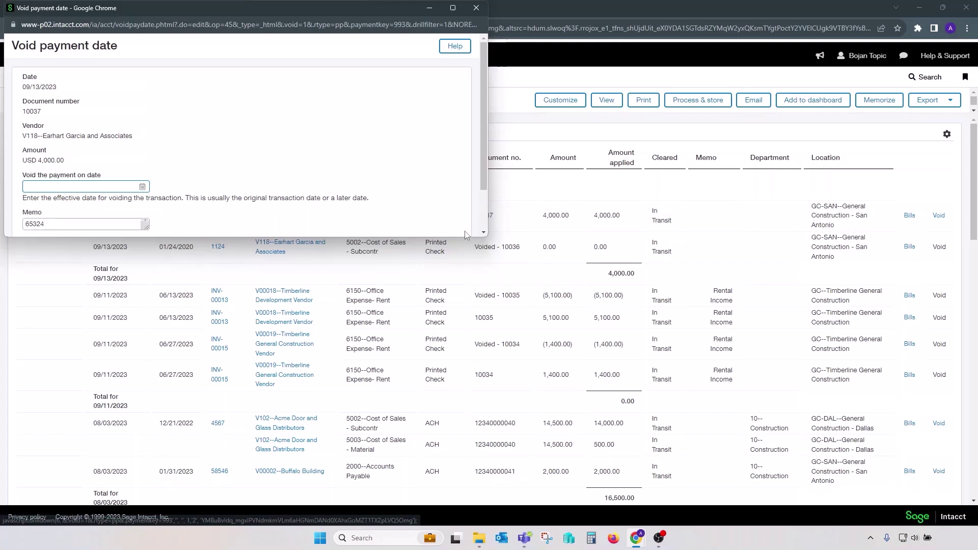
left_click_drag(425, 244, 413, 279)
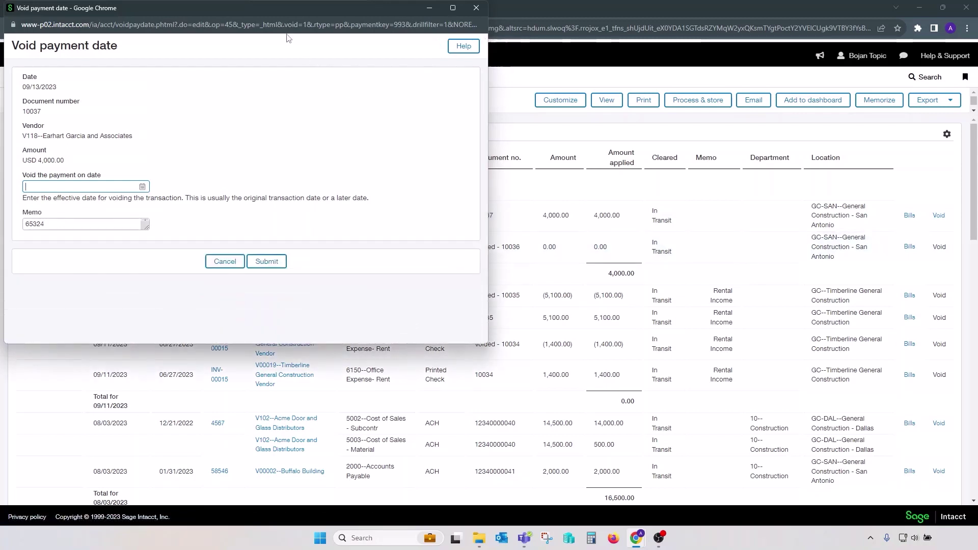
left_click_drag(284, 11, 433, 75)
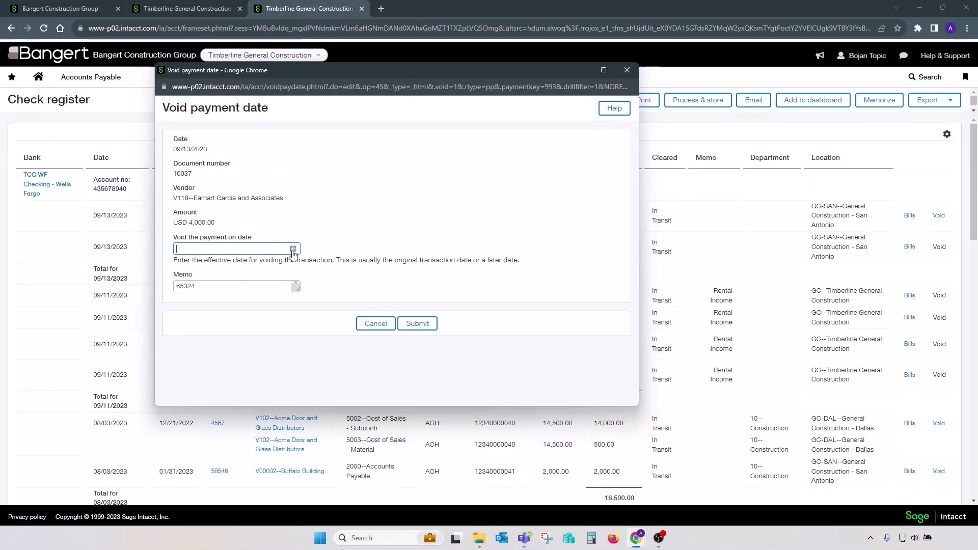
left_click(293, 250)
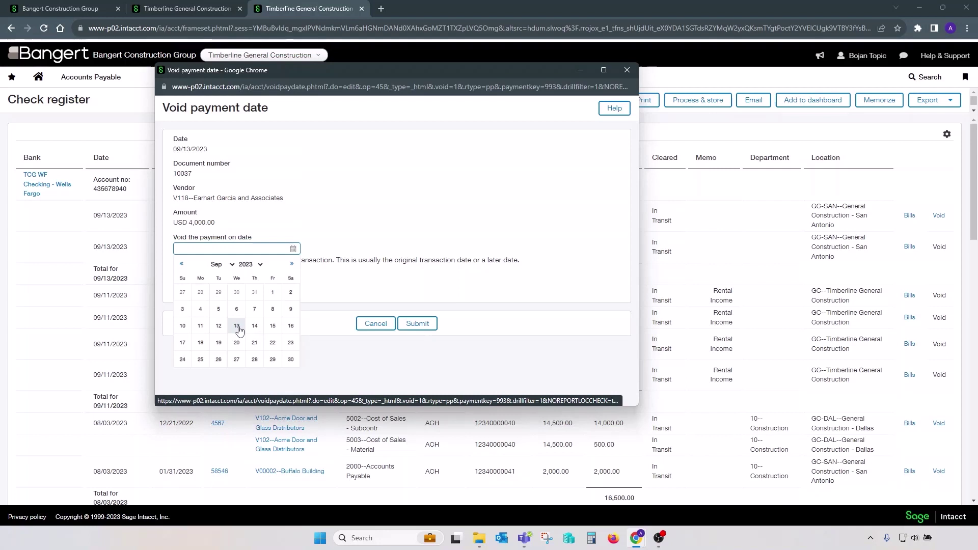
left_click(237, 326)
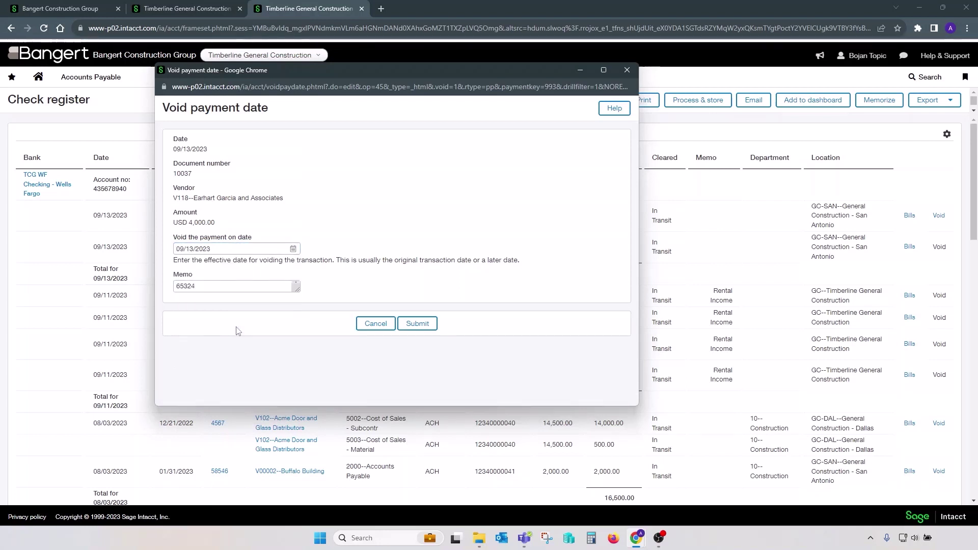